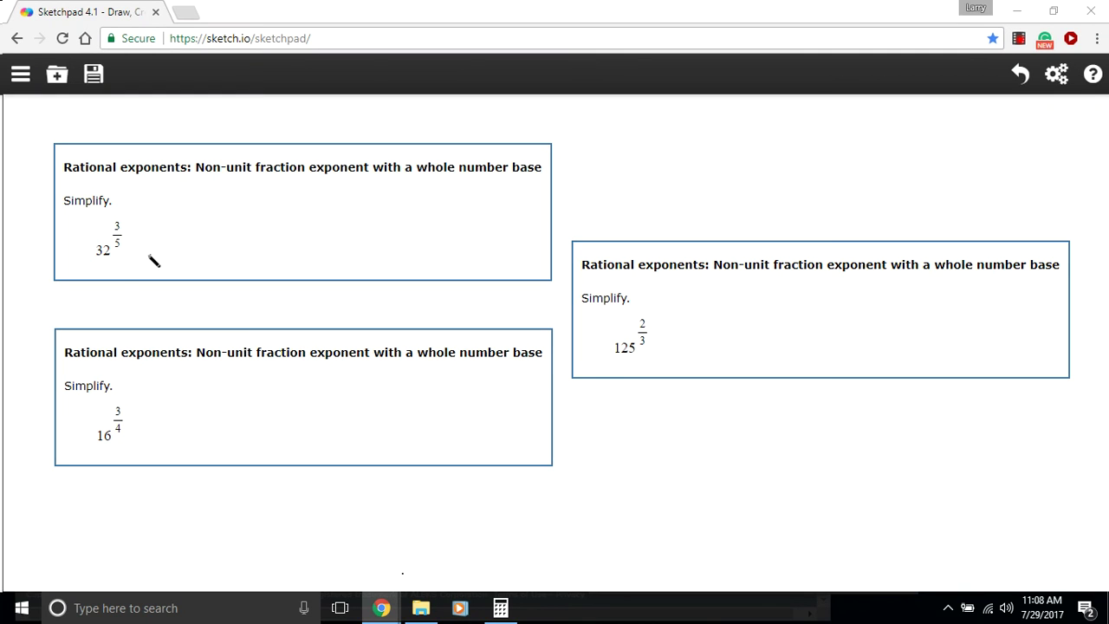
Handwrite 'power' beside the exponent's 3 and 'root' beside its 5 on 32^(3/5).
click(117, 285)
drag(123, 223, 199, 188)
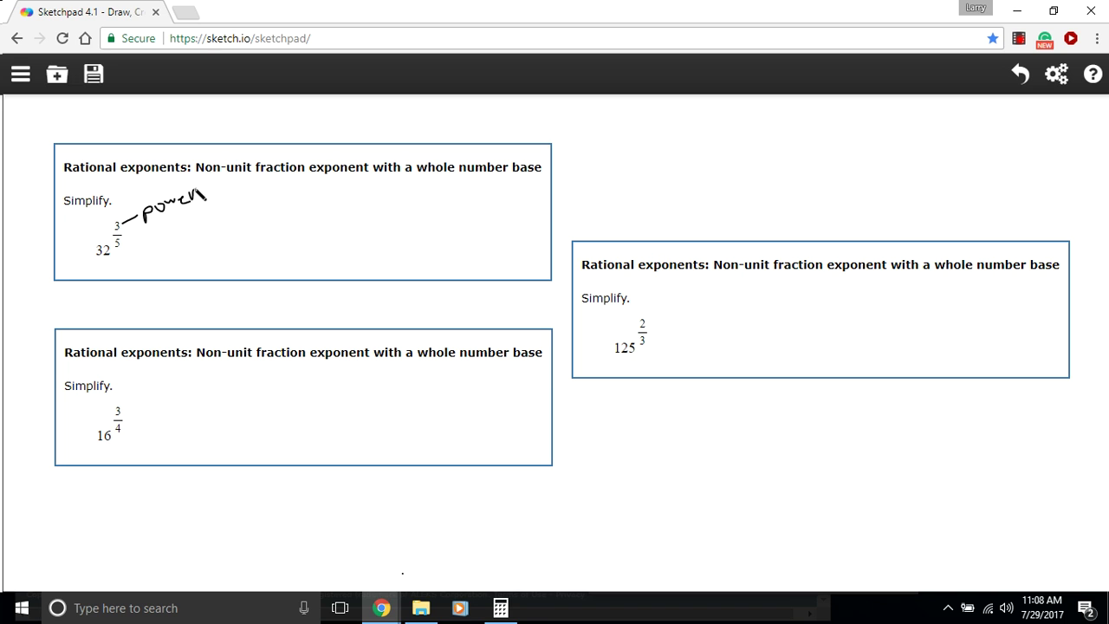
drag(126, 245, 196, 221)
click(130, 247)
Open Calculator, move it up and left, and compute 32³ = 32,768.
click(500, 609)
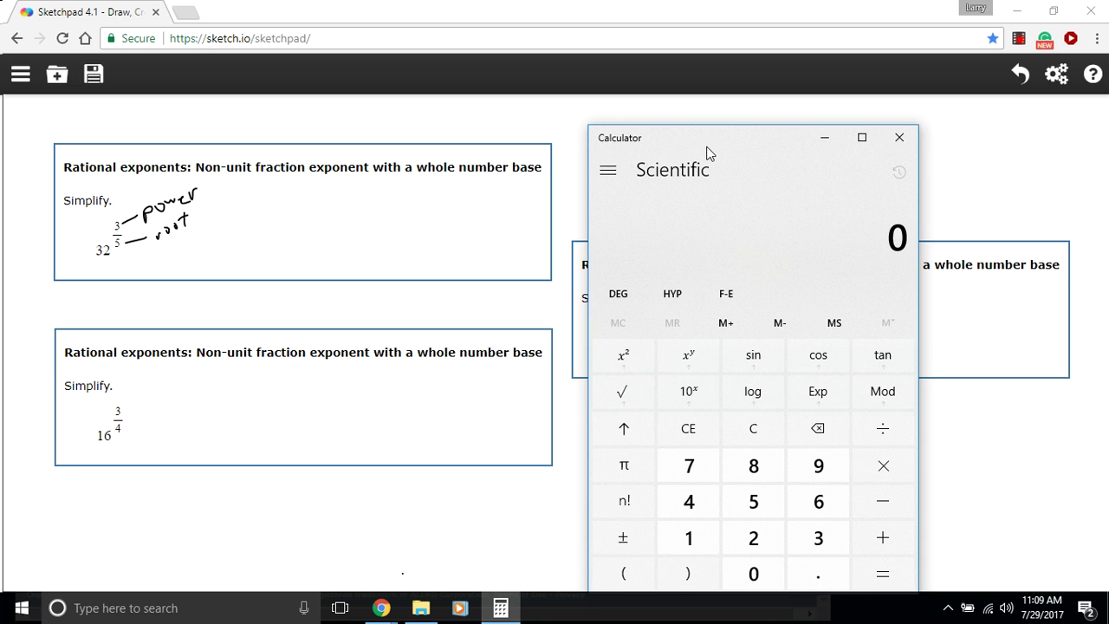
drag(726, 149, 642, 138)
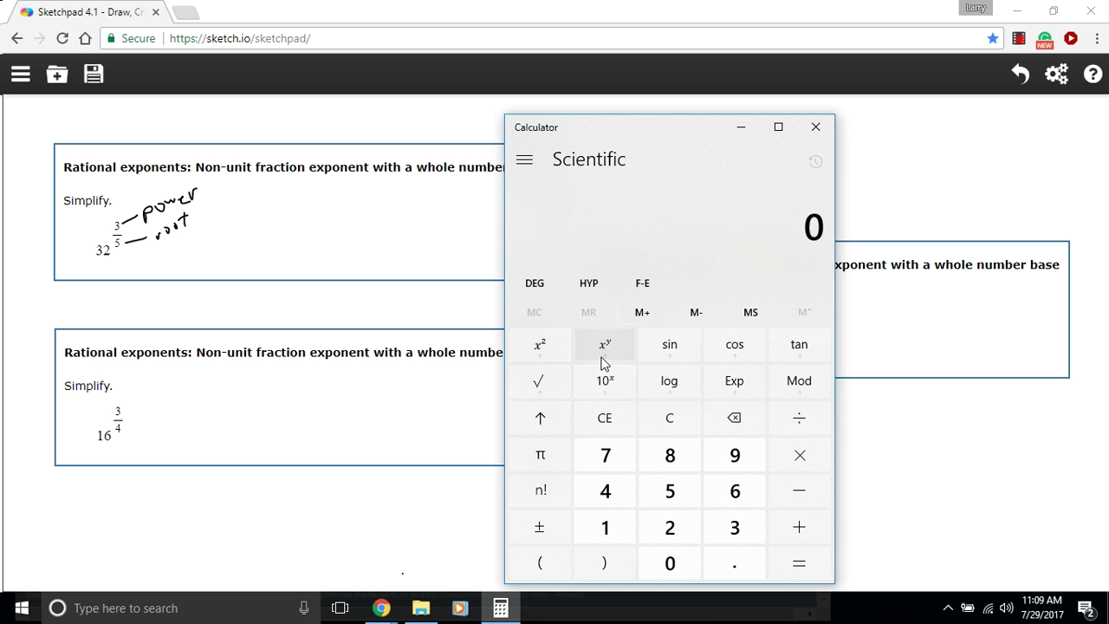
click(715, 537)
click(683, 538)
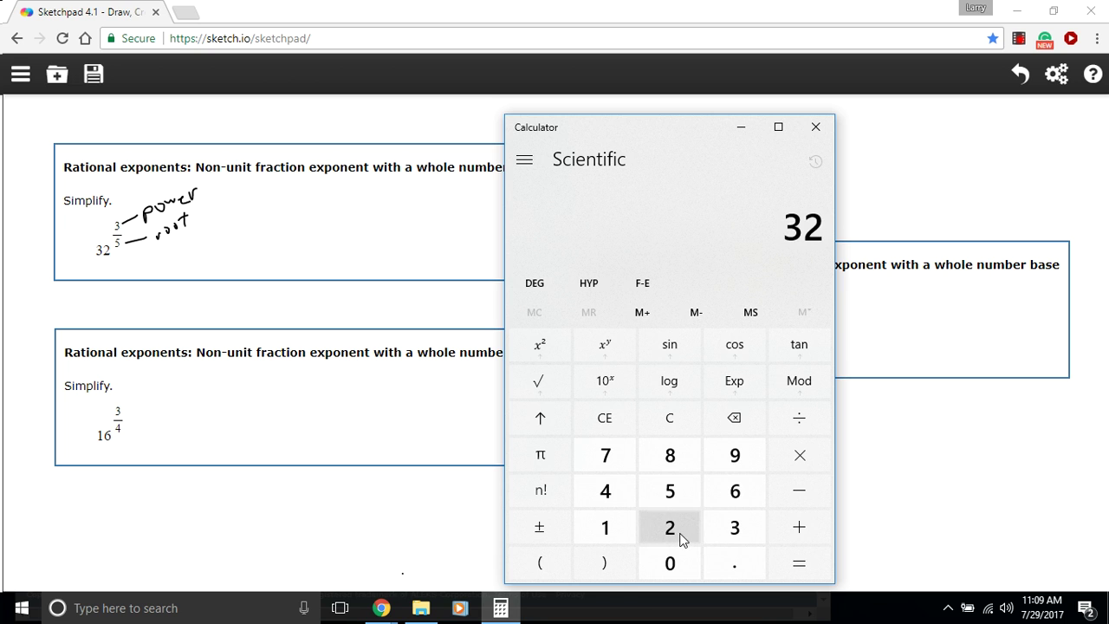
click(605, 346)
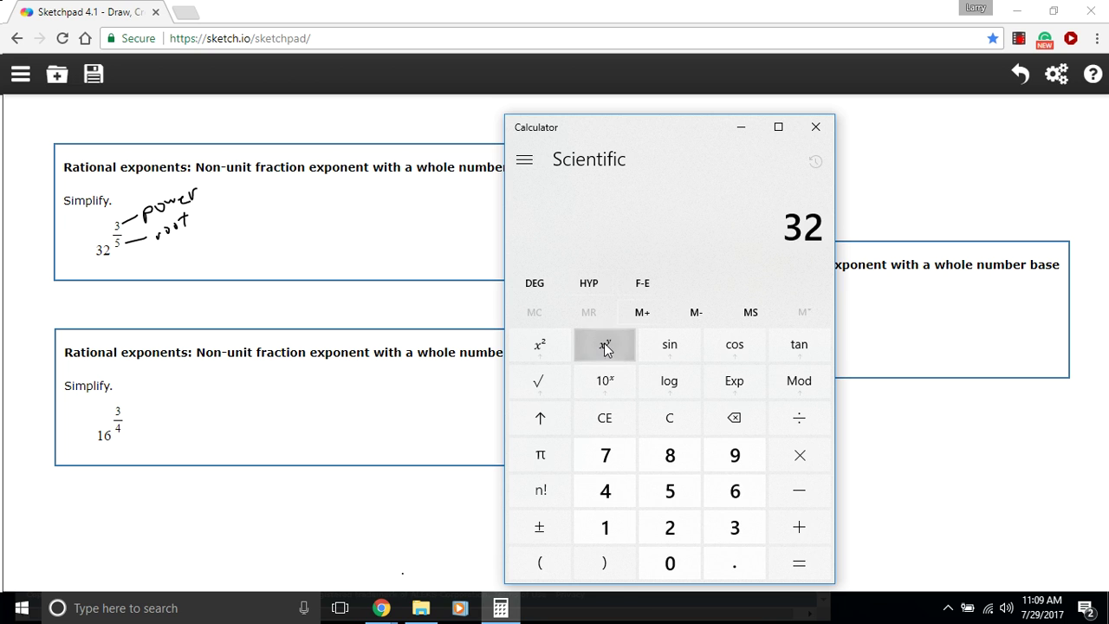
click(726, 536)
click(797, 563)
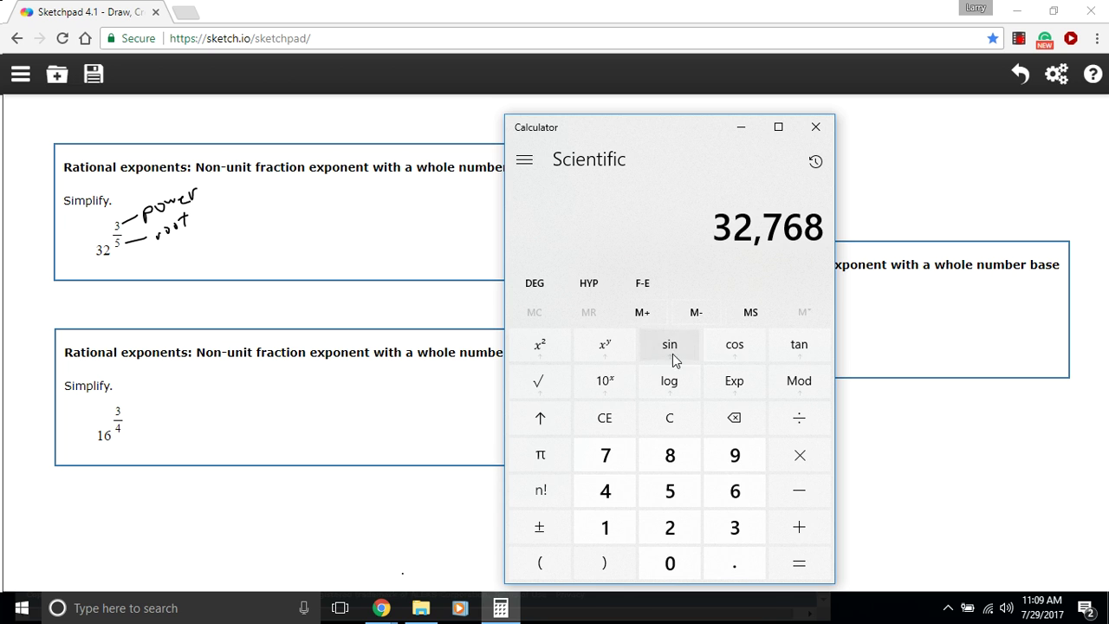
Take the fifth root of 32,768 in Calculator, getting 8, and return to the sketchpad.
click(540, 422)
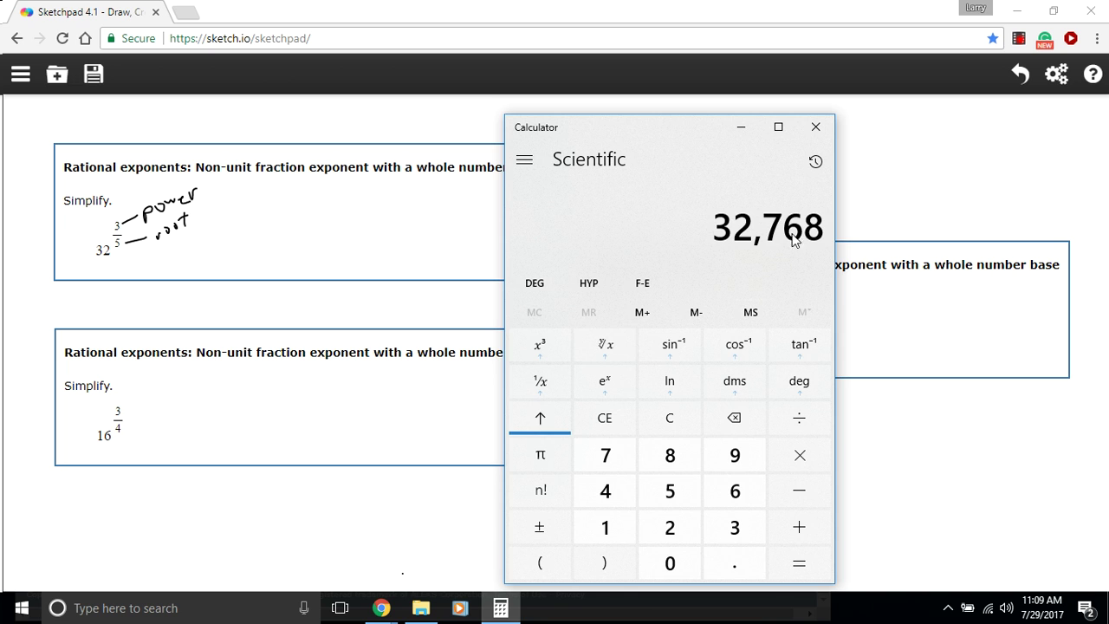
click(611, 348)
click(668, 492)
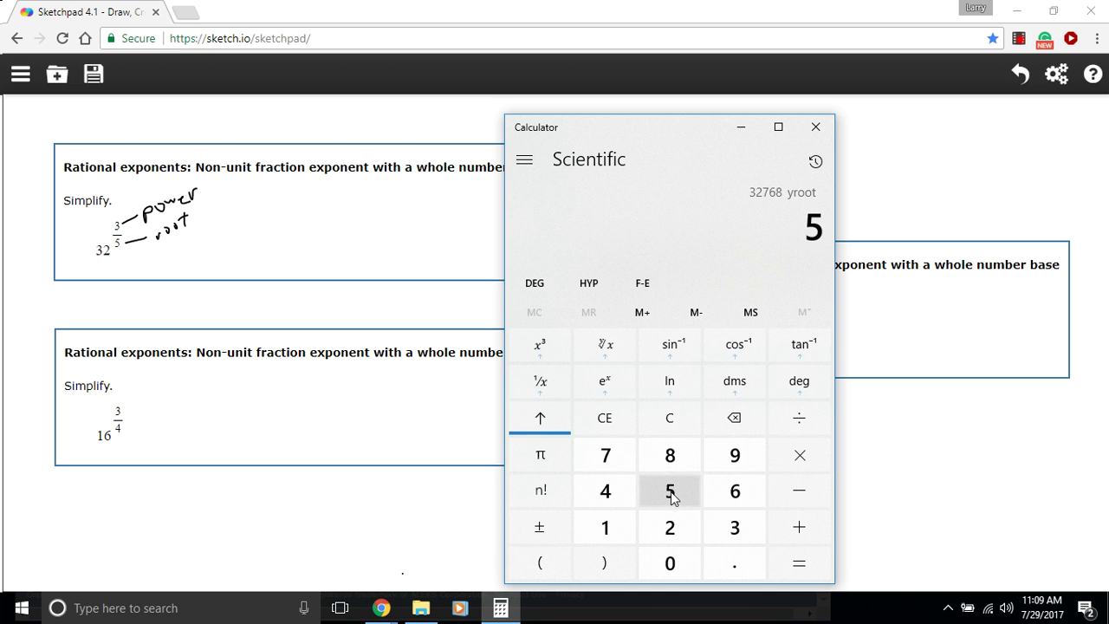
click(790, 560)
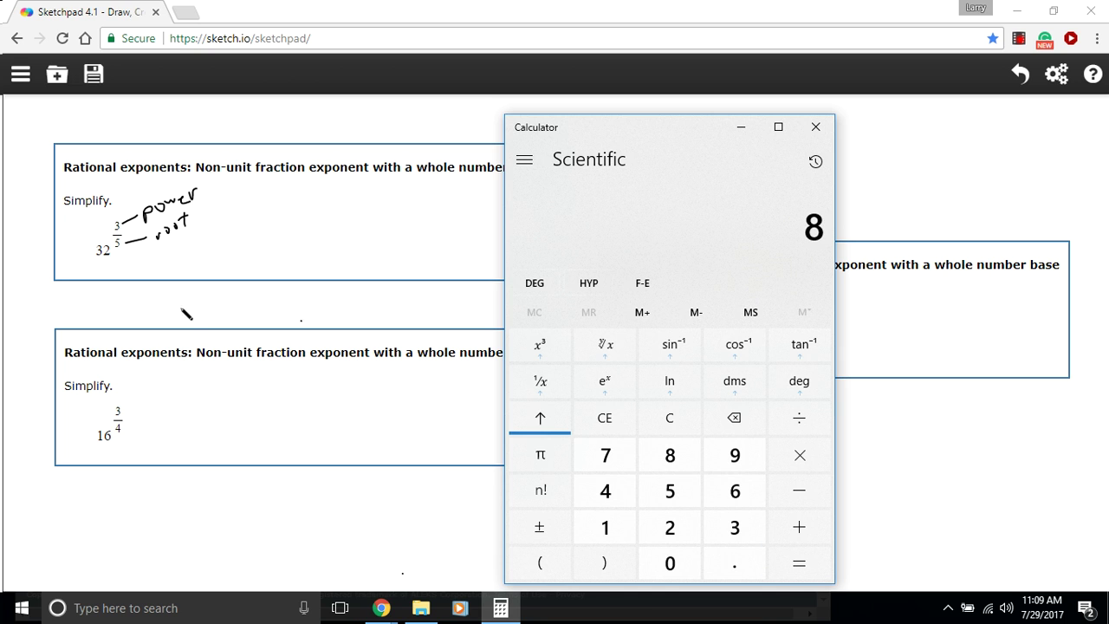
click(260, 235)
Write 8 beside 32^(3/5), mark p and r on the 3/4 exponent, and write 2³ = 8.
mouse_move(267, 227)
mouse_down()
mouse_move(261, 251)
mouse_move(265, 228)
mouse_up()
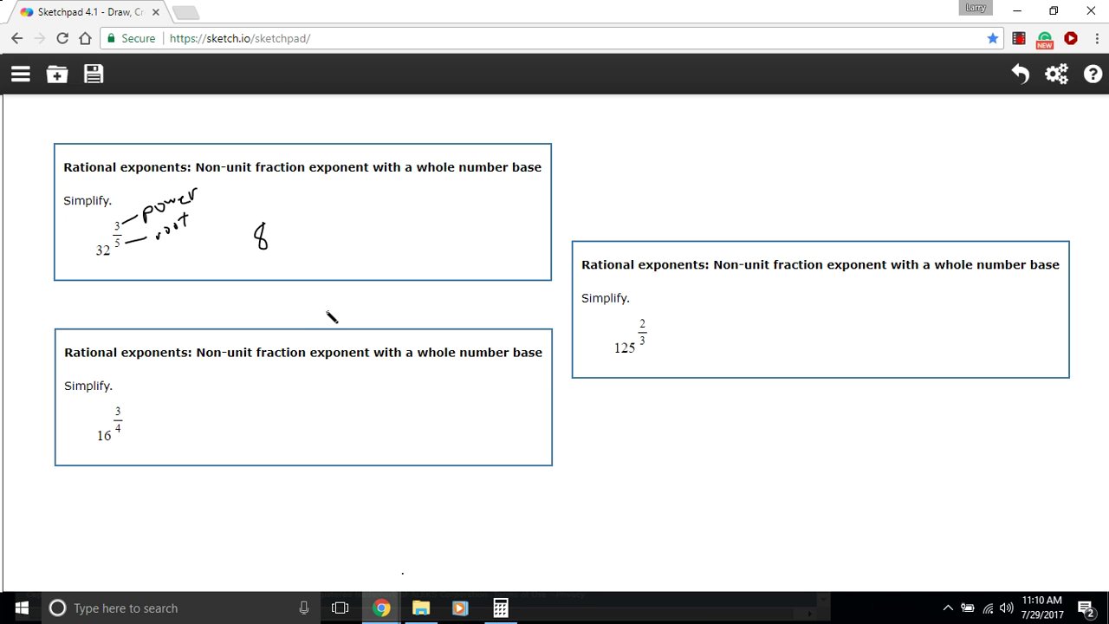
mouse_move(125, 407)
mouse_down()
mouse_move(133, 401)
mouse_move(139, 420)
mouse_move(154, 414)
mouse_up()
mouse_move(203, 434)
mouse_down()
mouse_move(212, 444)
mouse_move(200, 421)
mouse_move(237, 441)
mouse_move(245, 416)
mouse_up()
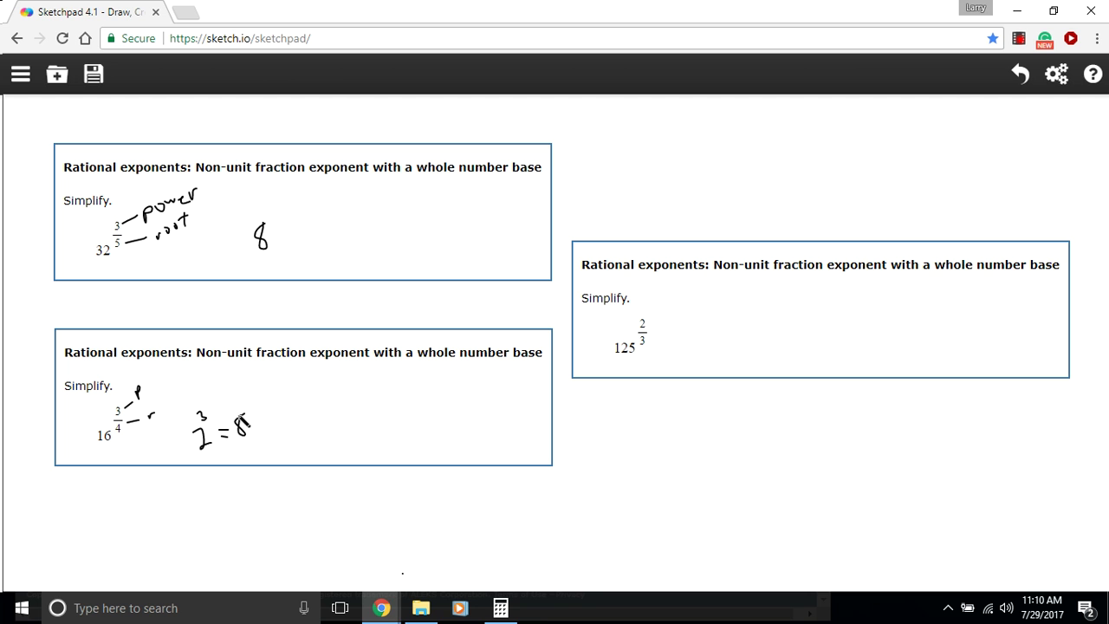
In Calculator, with 2nd off, compute 16³ = 4,096.
click(500, 609)
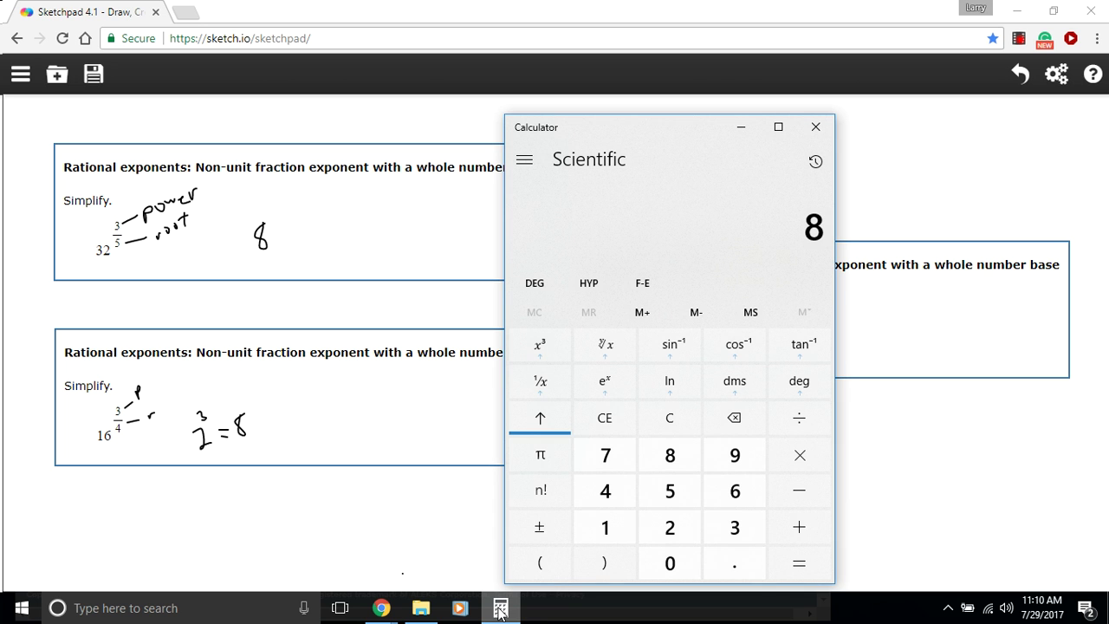
click(555, 419)
click(610, 527)
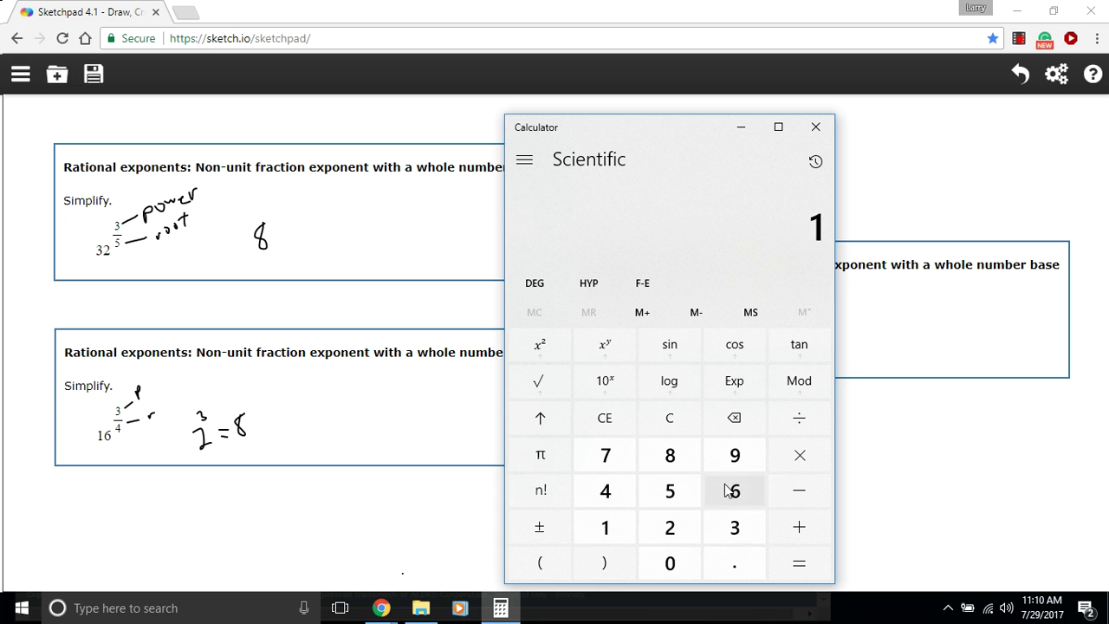
click(733, 489)
click(605, 343)
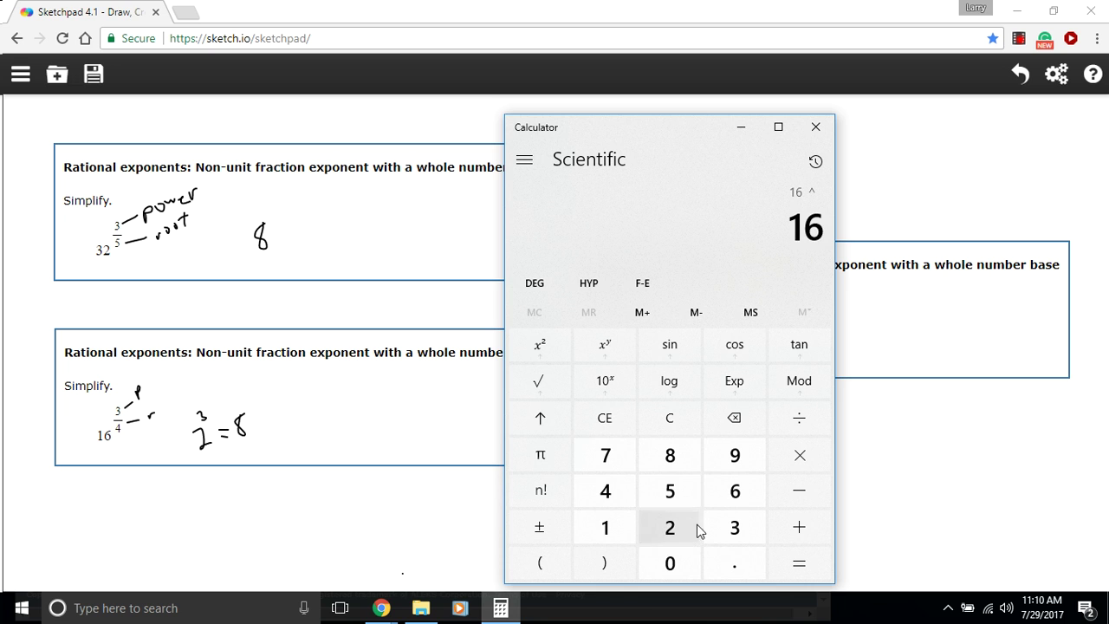
click(736, 533)
click(778, 554)
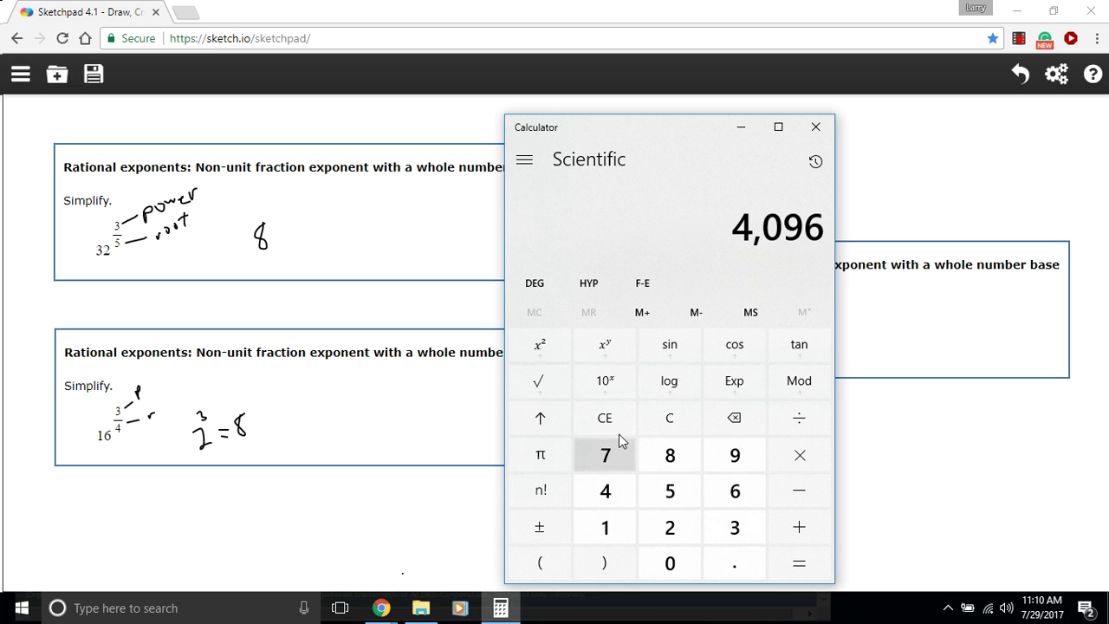
Take the fourth root of 4,096, getting 8, and return to the sketchpad.
click(537, 425)
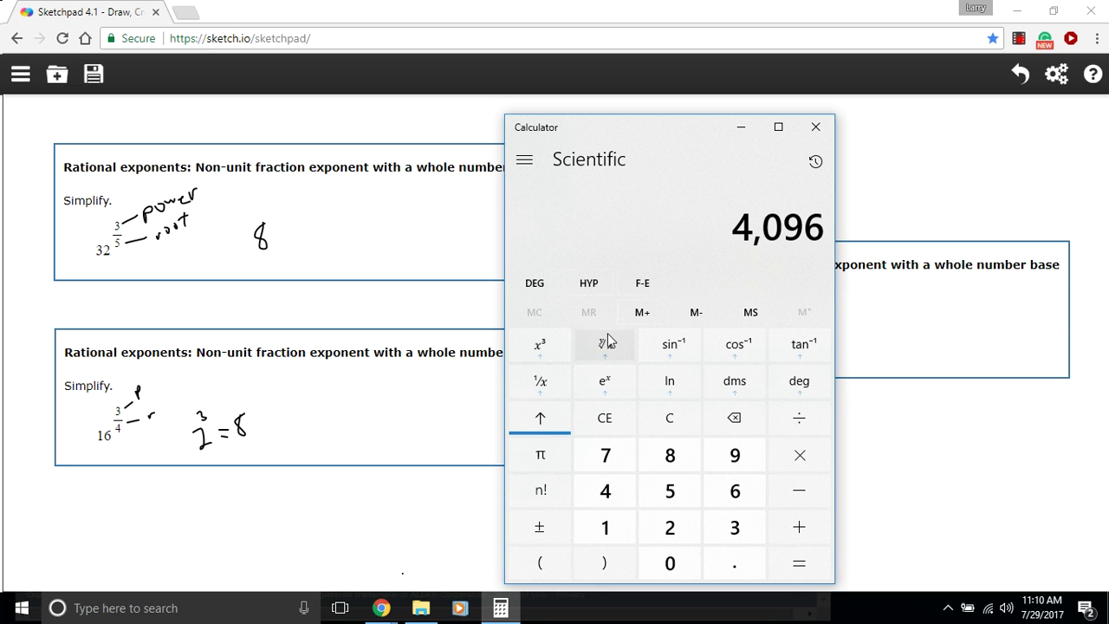
click(608, 338)
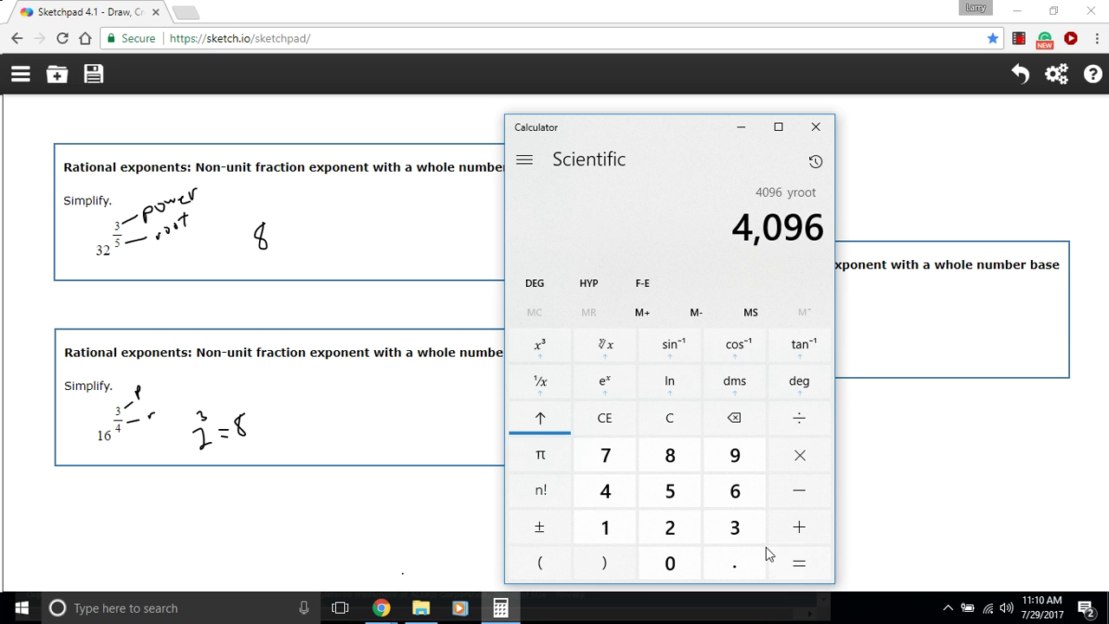
click(601, 490)
click(813, 566)
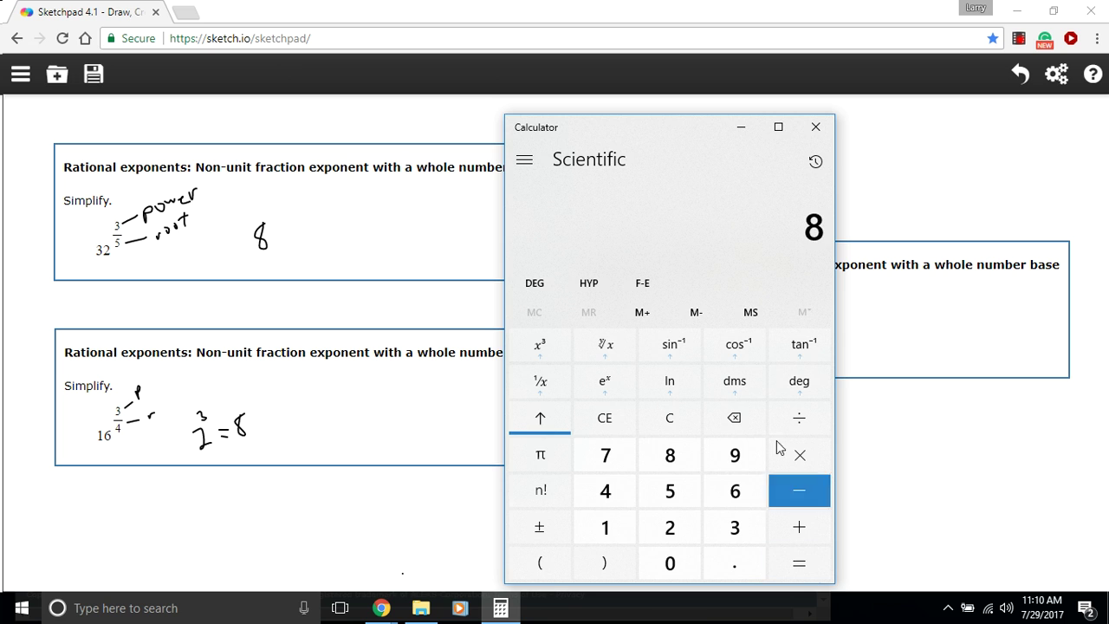
click(937, 215)
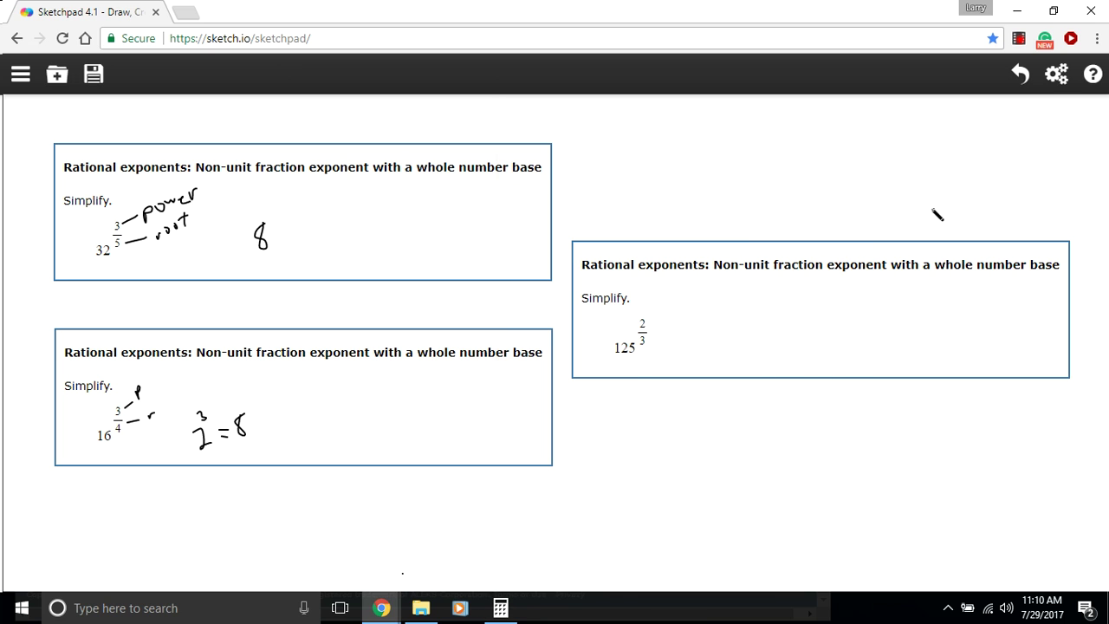
Underline 125, mark the 2/3 exponent, and write 5² = 25 beside 125^(2/3).
drag(615, 355, 637, 355)
click(642, 354)
drag(715, 337, 700, 356)
mouse_move(648, 323)
mouse_down()
mouse_move(717, 327)
mouse_move(766, 349)
mouse_move(797, 352)
mouse_move(801, 341)
mouse_move(803, 352)
mouse_up()
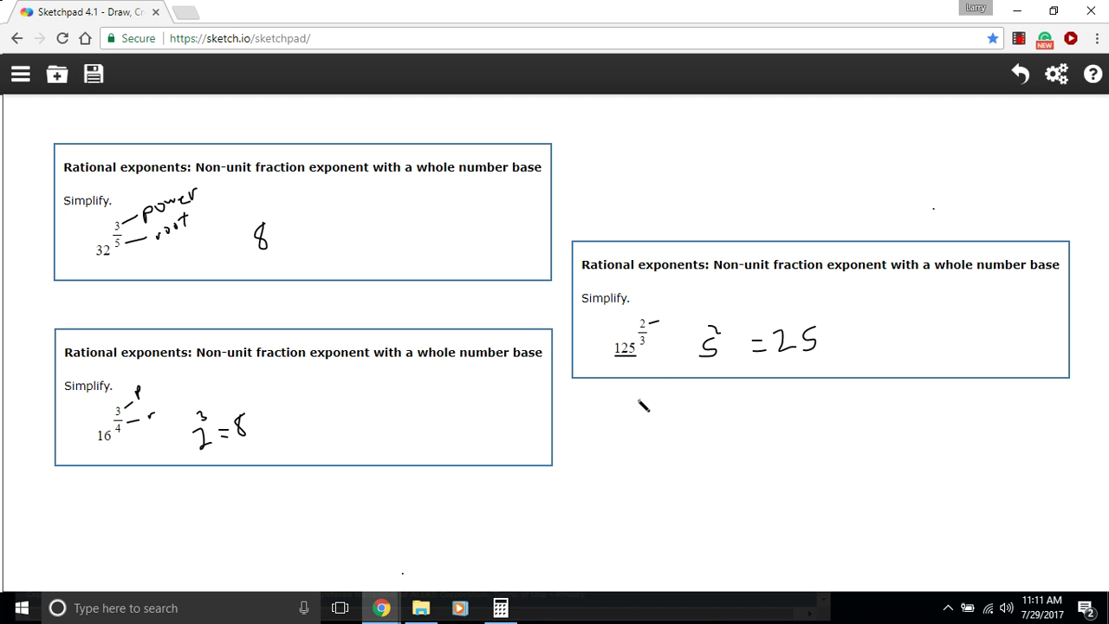
In Calculator, enter 125 and compute 125² = 15,625 with 2nd off.
click(501, 608)
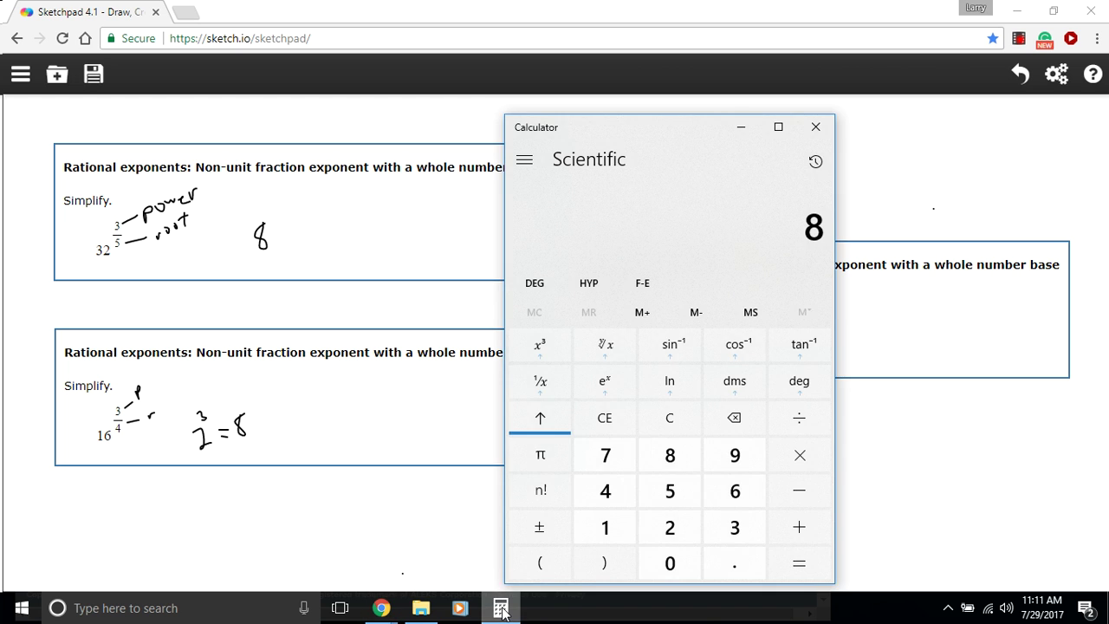
click(617, 528)
click(670, 527)
click(670, 490)
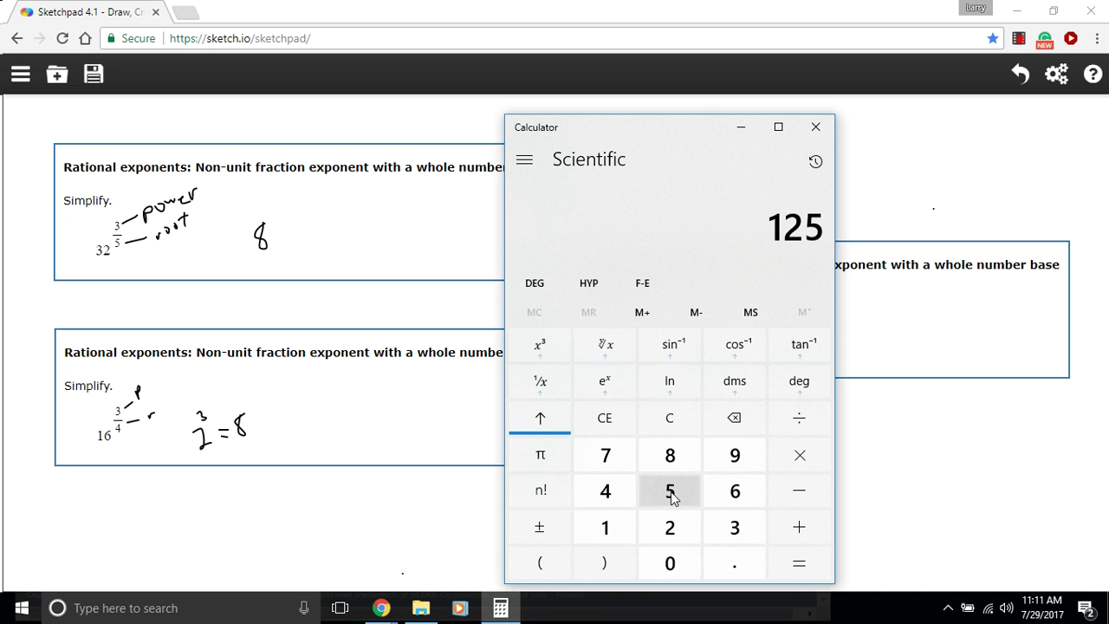
click(548, 418)
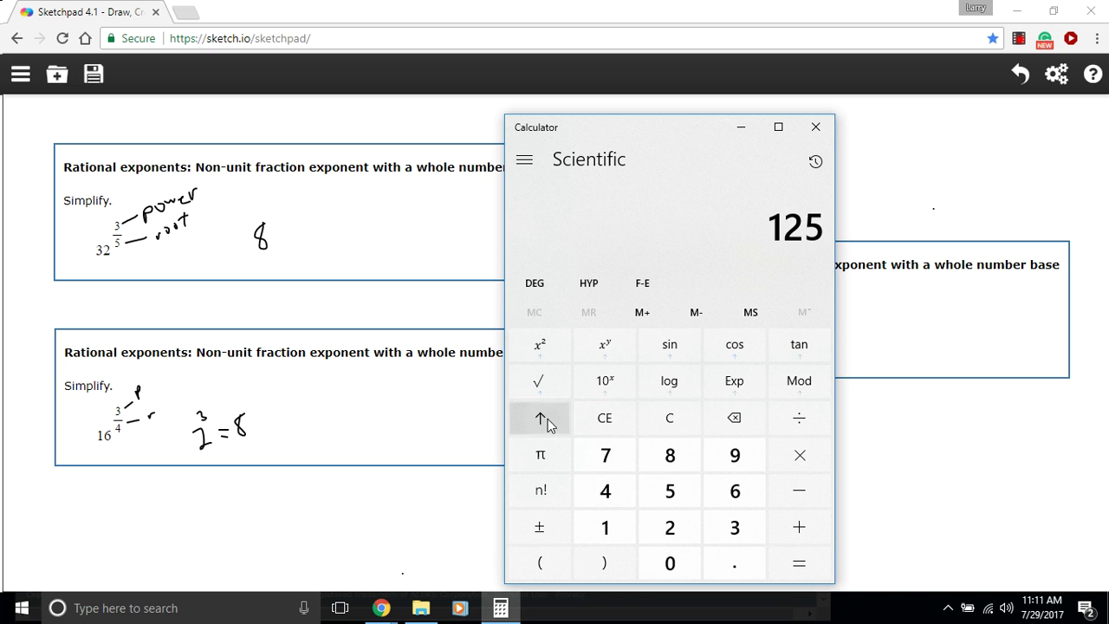
click(612, 343)
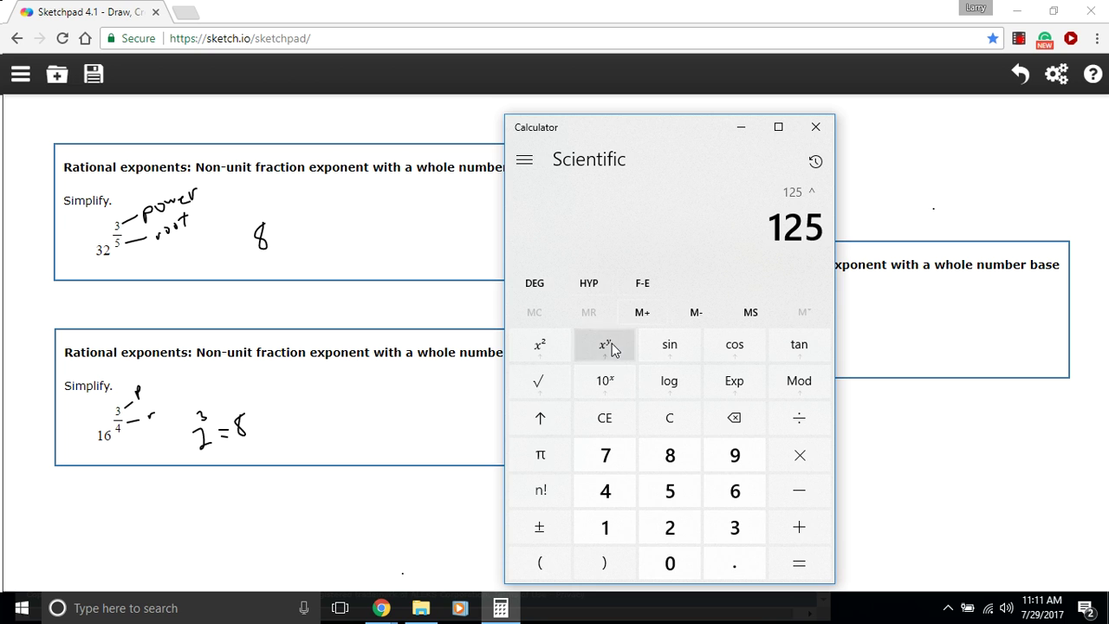
click(681, 530)
click(792, 567)
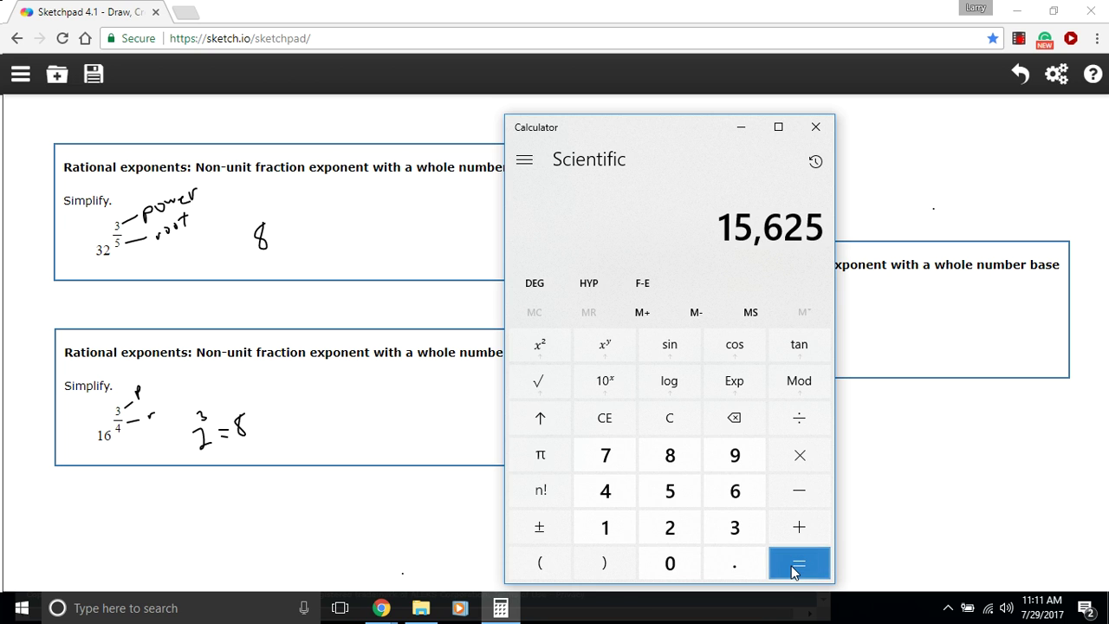
Take the cube root of 15,625, getting 25.
click(540, 418)
click(611, 346)
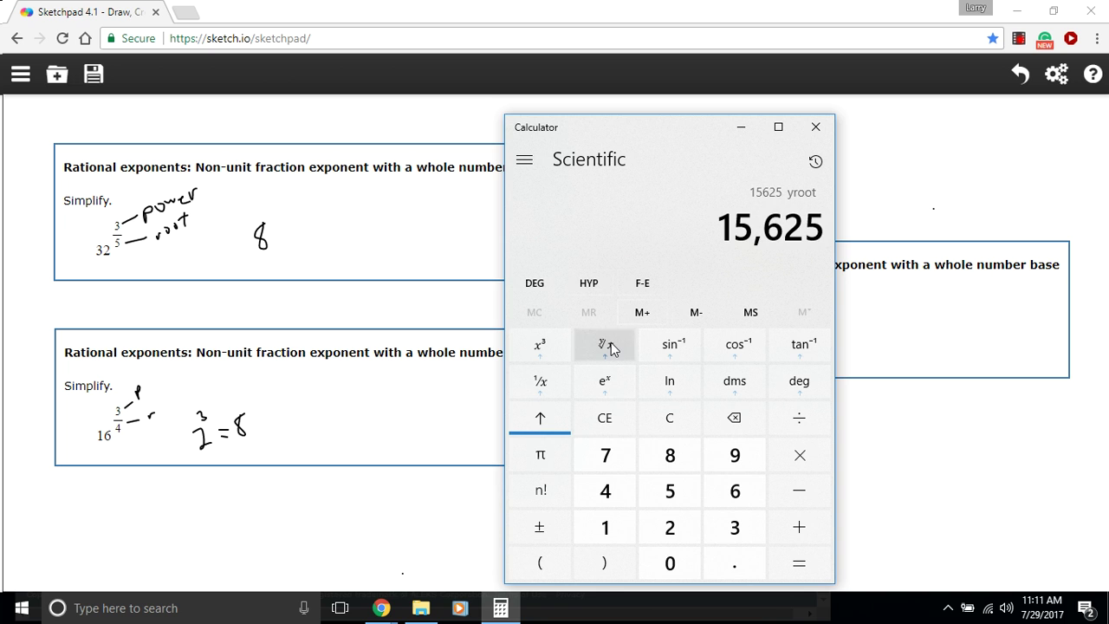
click(738, 528)
click(801, 563)
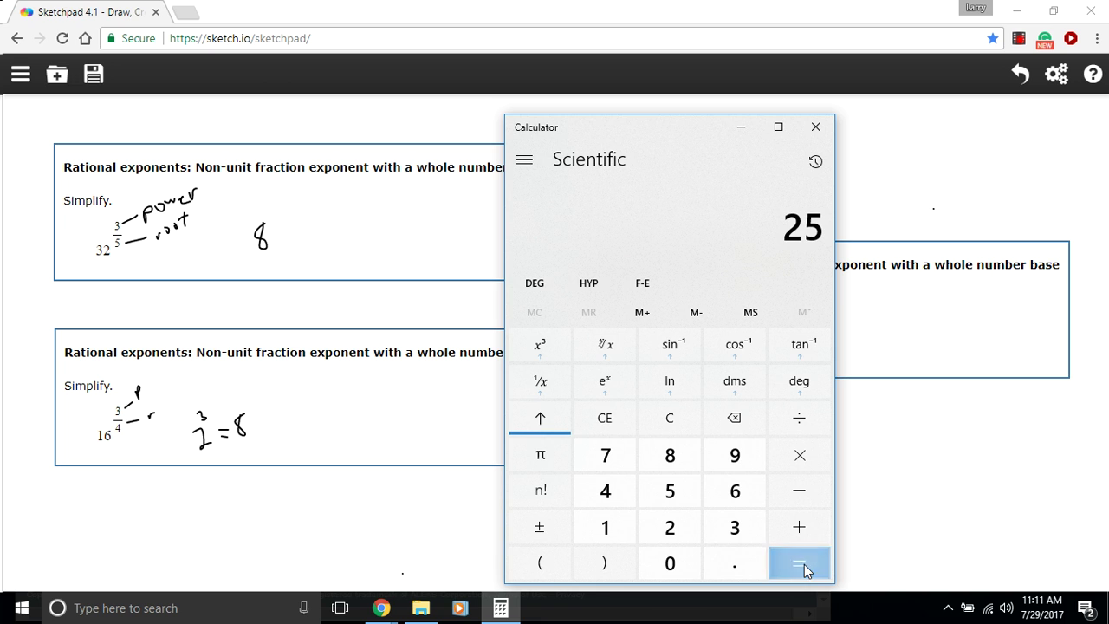
click(958, 465)
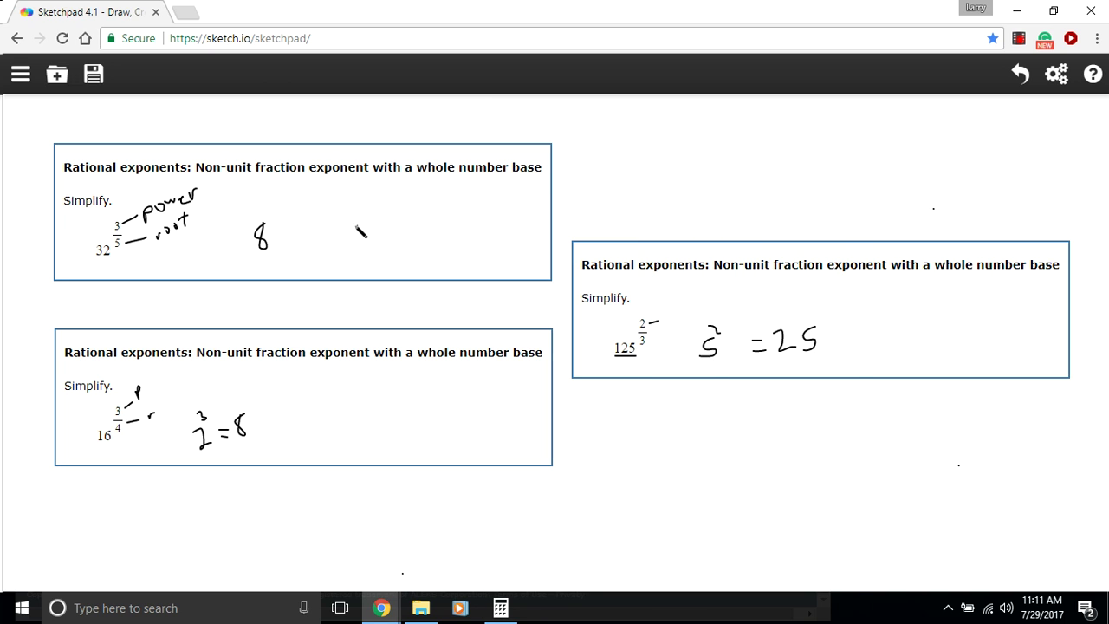